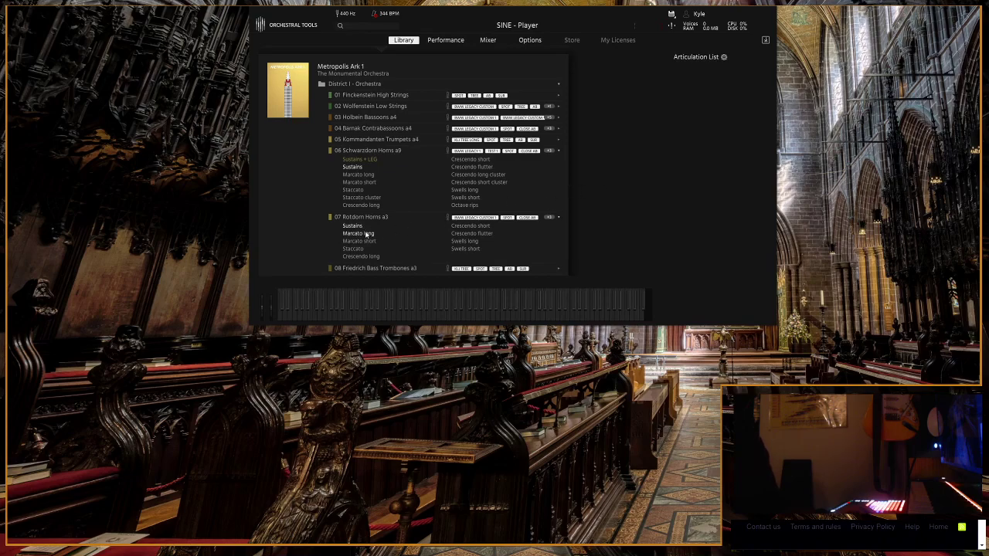
# - Add Rotdorn Horns a3 'Sustains' to the Articulation List twice, filling C-2 and C#-2
pyautogui.moveTo(353, 226); pyautogui.dragTo(708, 100)
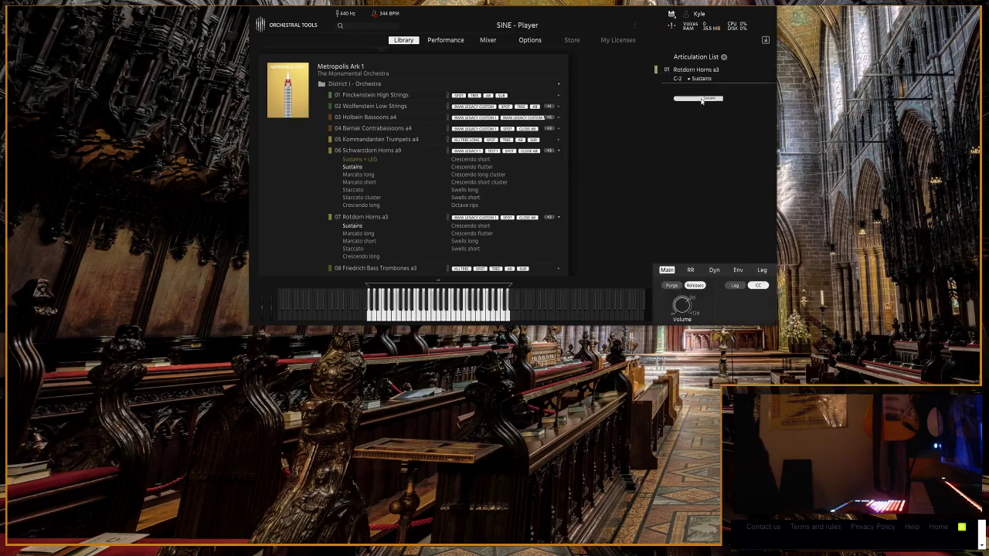
pyautogui.moveTo(717, 89); pyautogui.dragTo(717, 90)
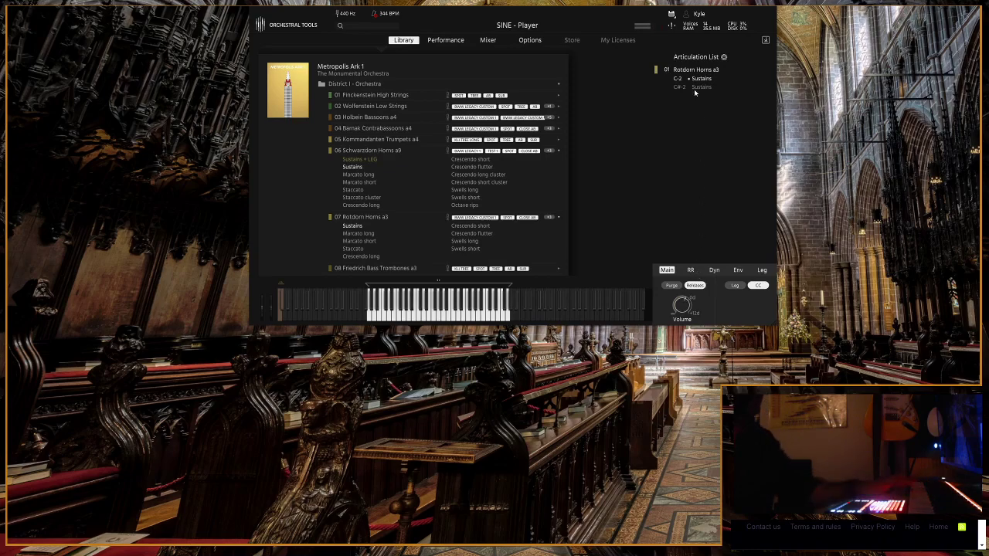
# - Turn off the mf dynamic layer on Rotdorn's C#-2 Sustains articulation in the Dyn tab
pyautogui.click(695, 87)
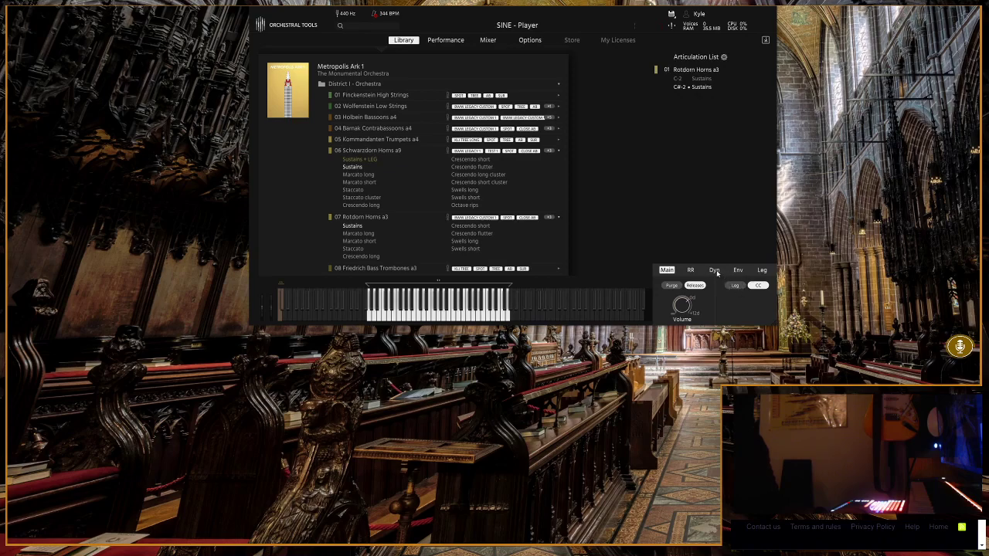
pyautogui.click(714, 270)
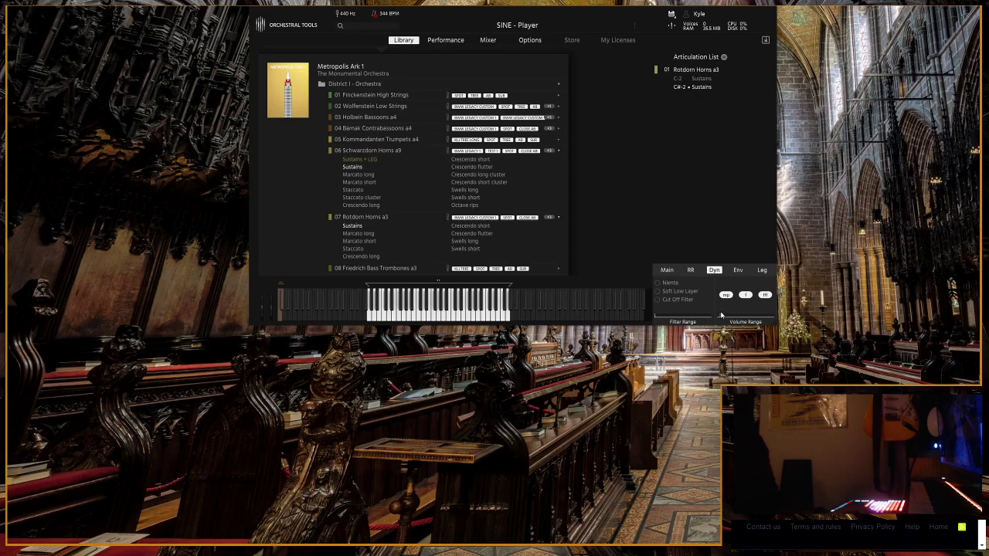
pyautogui.click(746, 295)
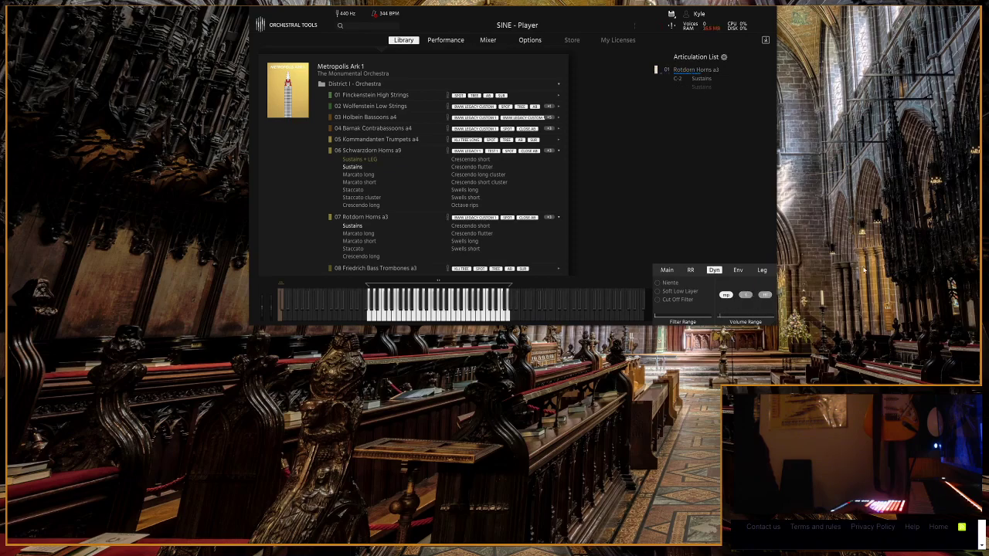
pyautogui.click(667, 270)
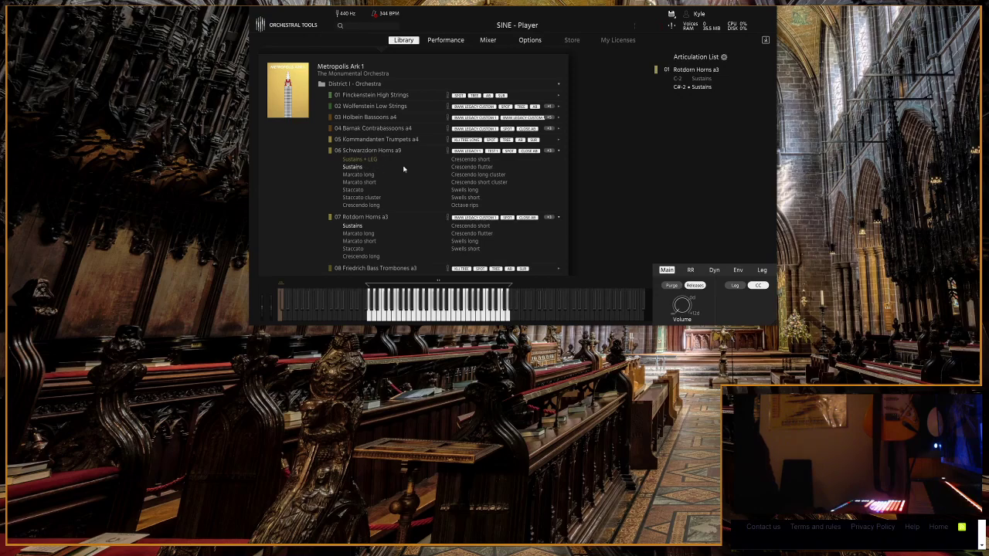
# - Add Schwarzdorn Horns a9 'Sustains' twice and renumber its C#-2 entry from 02 to 01
pyautogui.moveTo(403, 168); pyautogui.dragTo(722, 176)
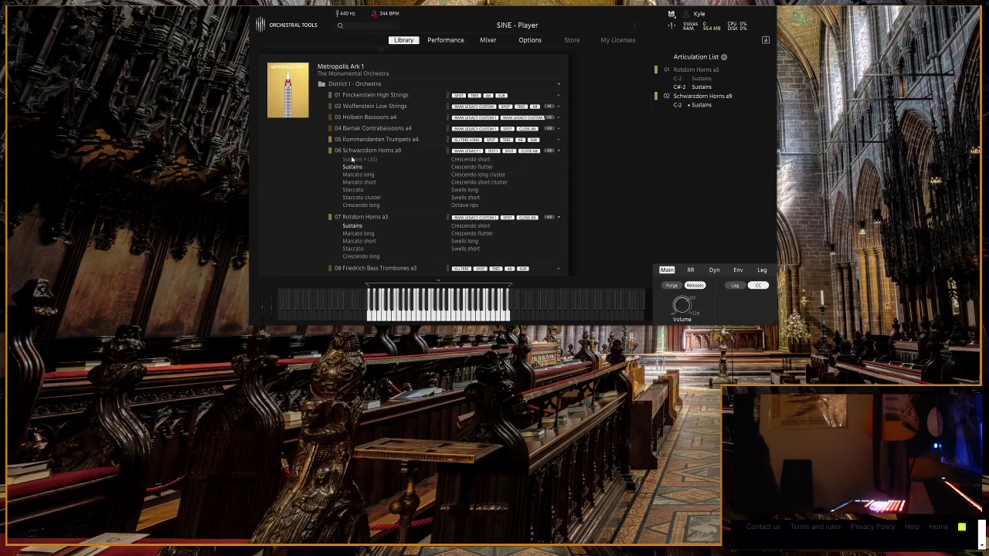
pyautogui.moveTo(347, 169); pyautogui.dragTo(723, 120)
pyautogui.click(715, 270)
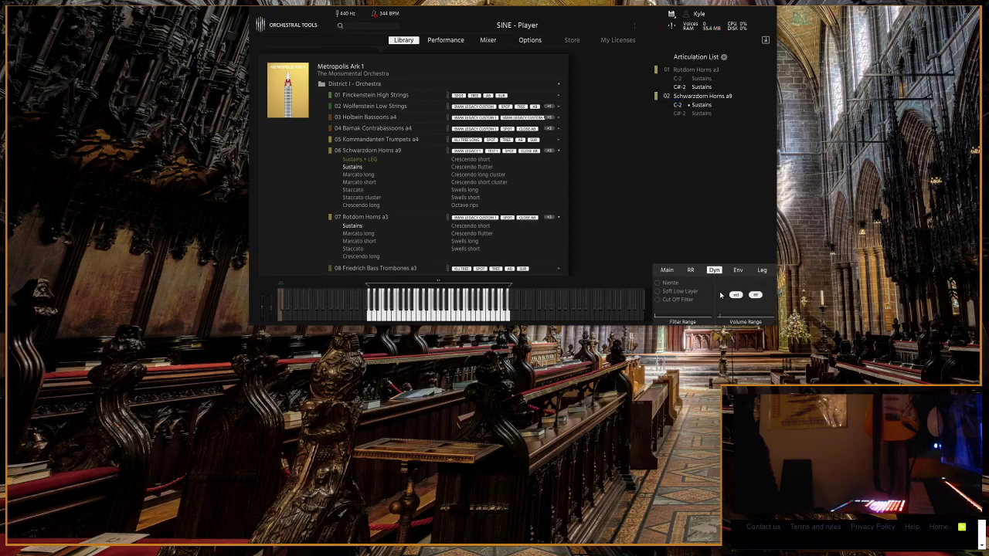
pyautogui.click(670, 270)
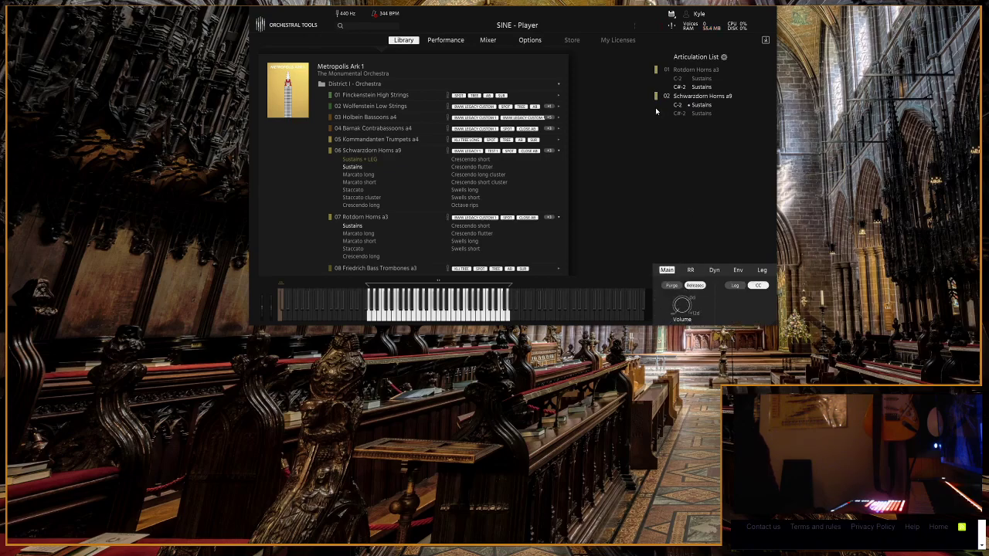
pyautogui.click(706, 114)
pyautogui.click(667, 96)
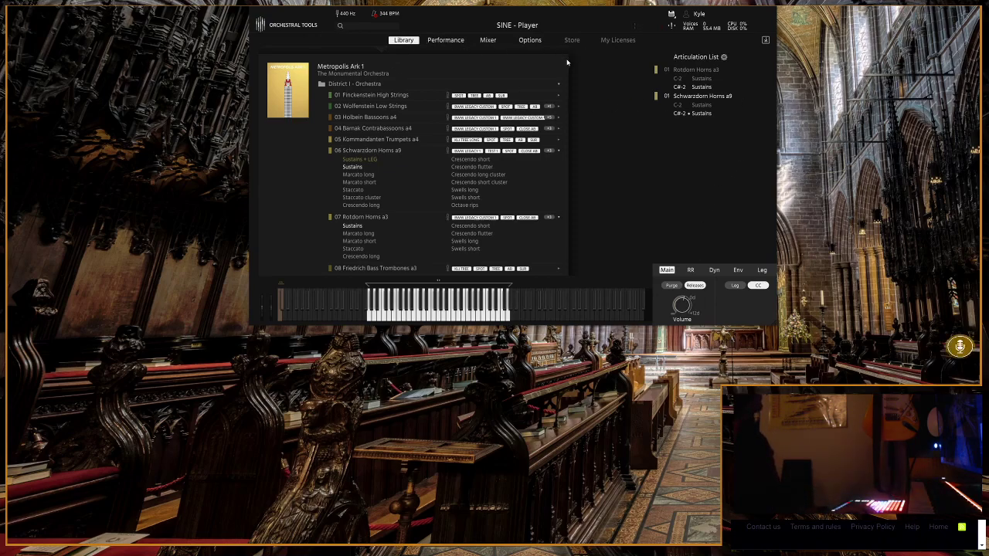
# - Set Schwarzdorn Horns a9 to Poly switch mode with XFade in the Performance settings
pyautogui.click(452, 42)
pyautogui.click(543, 82)
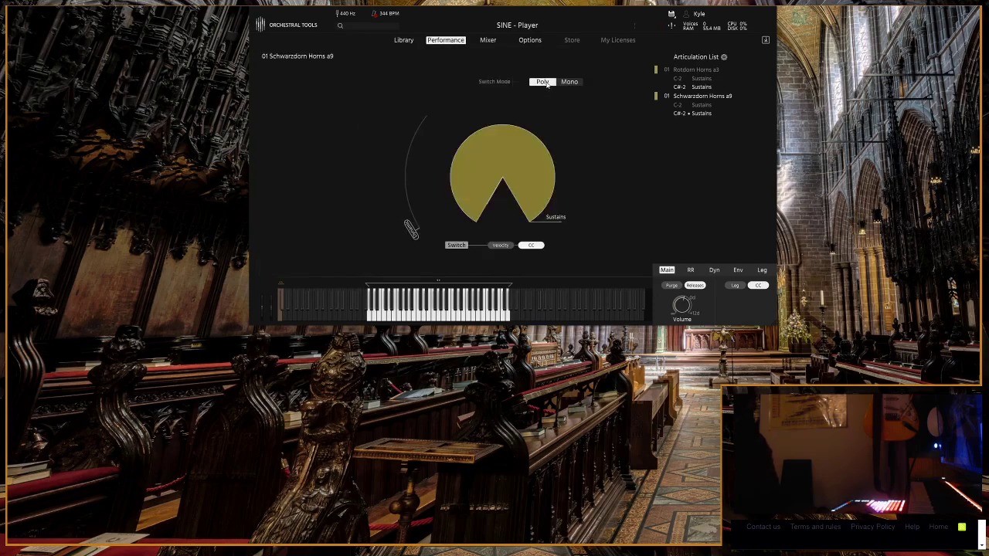
pyautogui.click(456, 245)
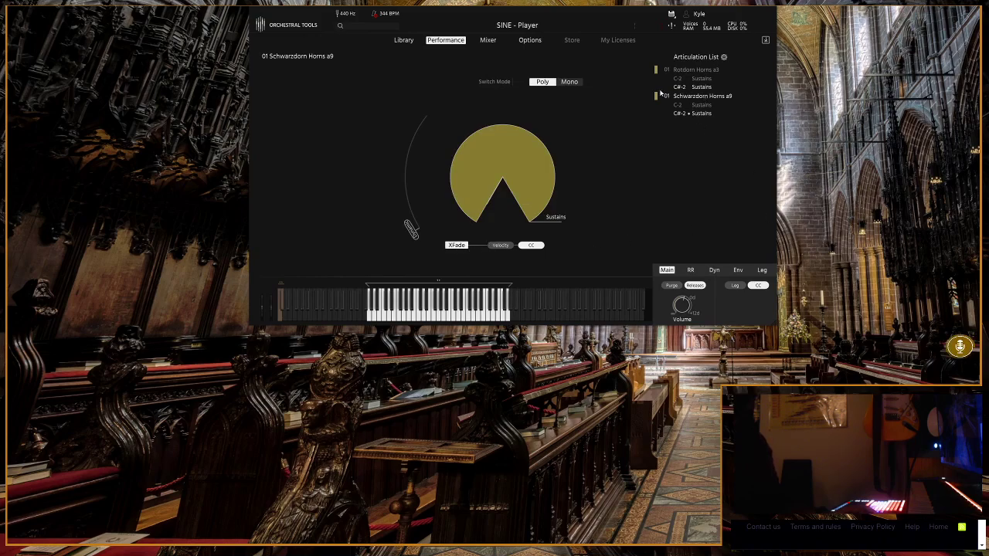
# - Set Rotdorn Horns a3 to Poly switch mode with XFade as well
pyautogui.click(697, 88)
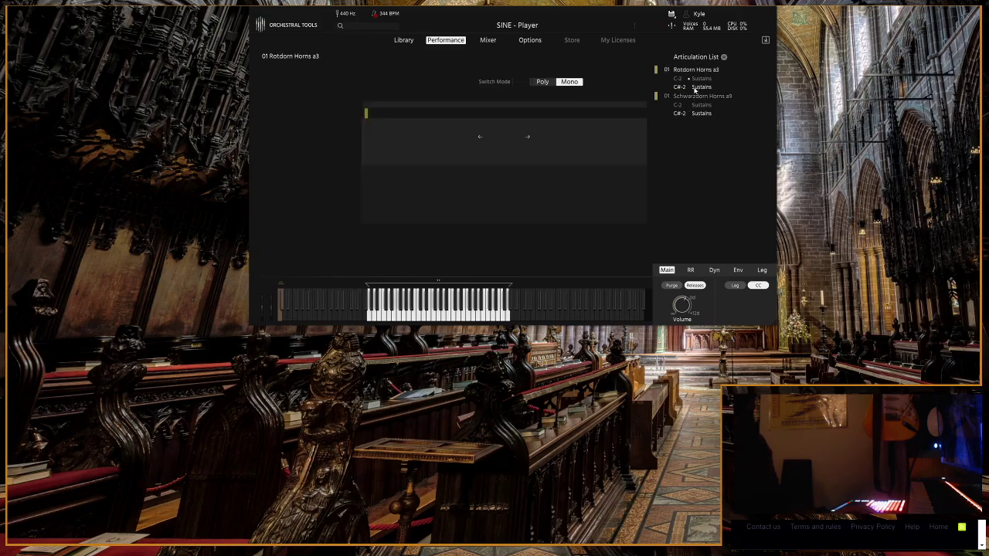
pyautogui.click(542, 82)
pyautogui.click(455, 245)
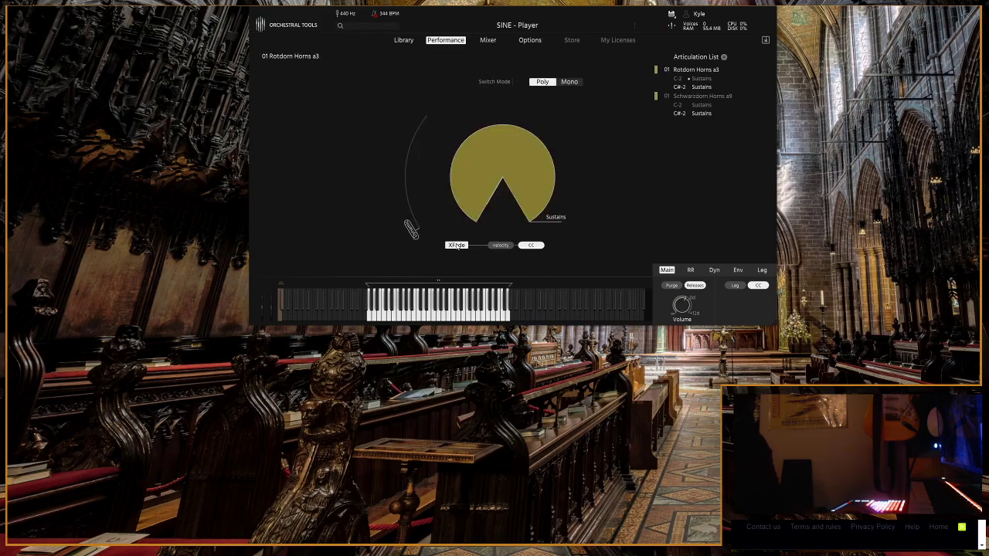
pyautogui.click(695, 113)
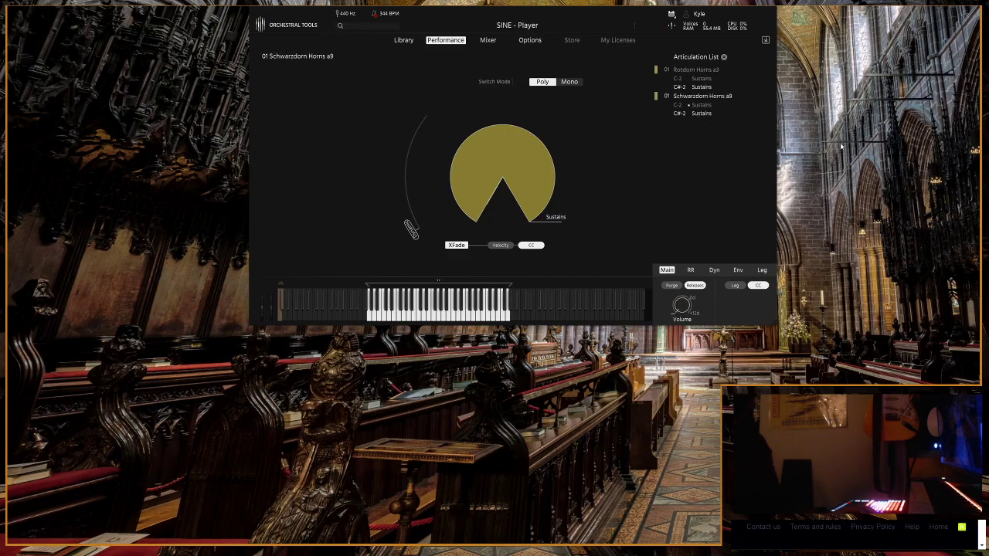